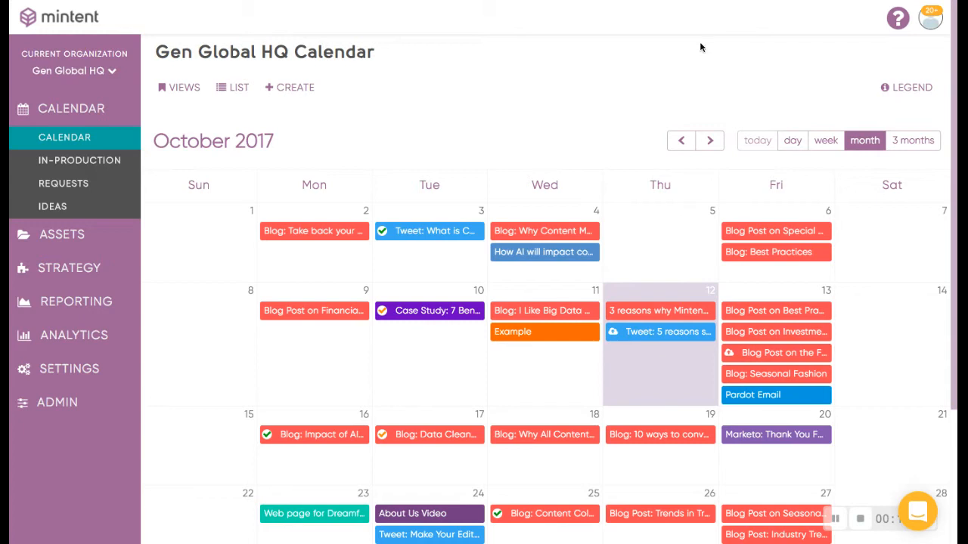
Open the workflow stages settings, select Demo Workflow and enable Stretch Event for it.
left_click(69, 366)
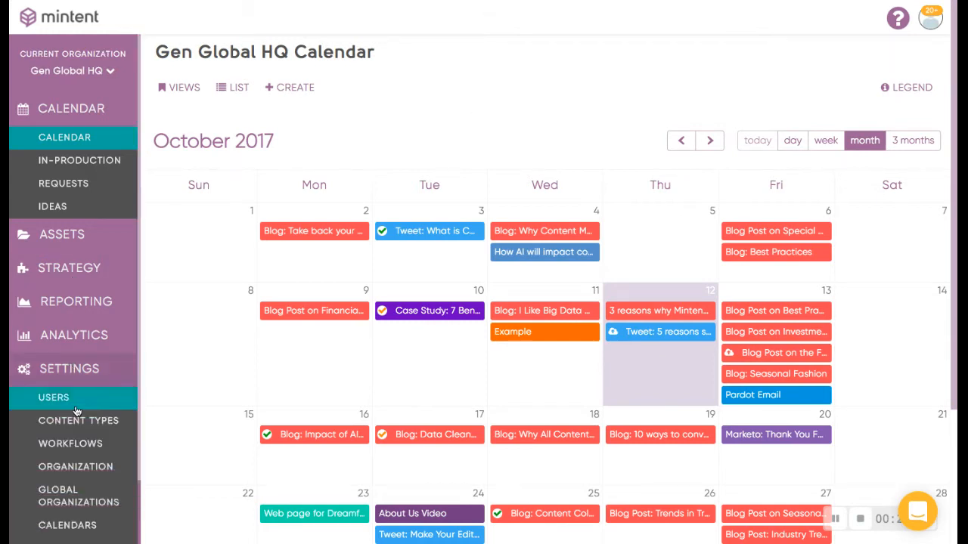
left_click(73, 443)
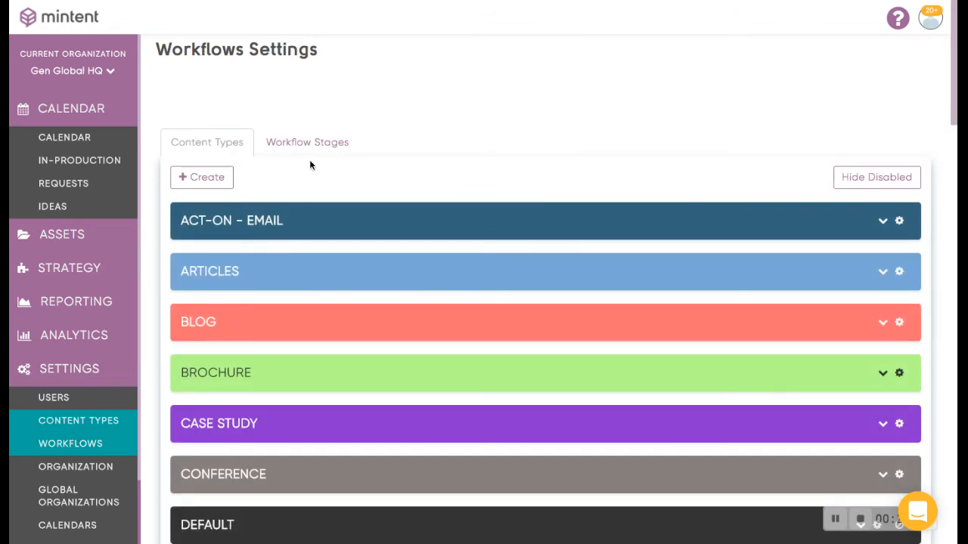
left_click(321, 144)
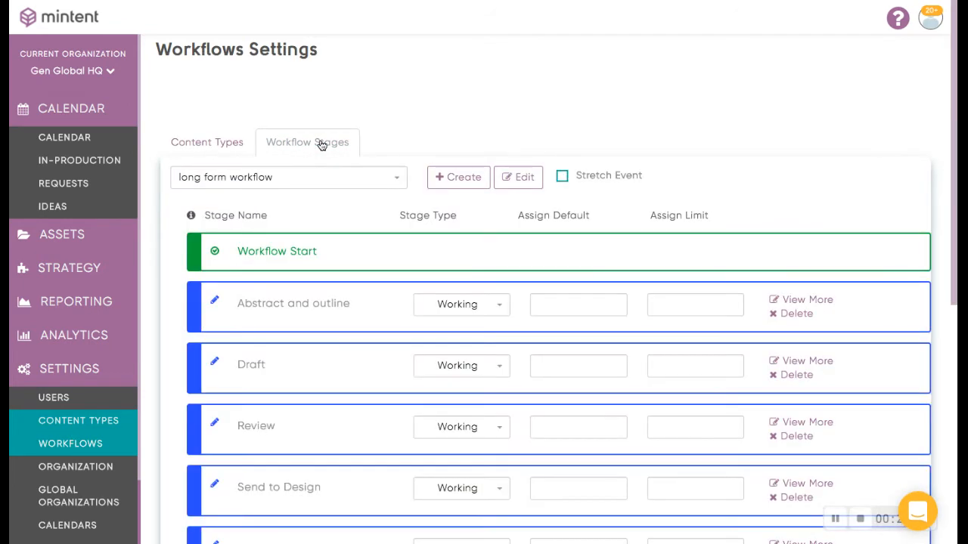
left_click(360, 188)
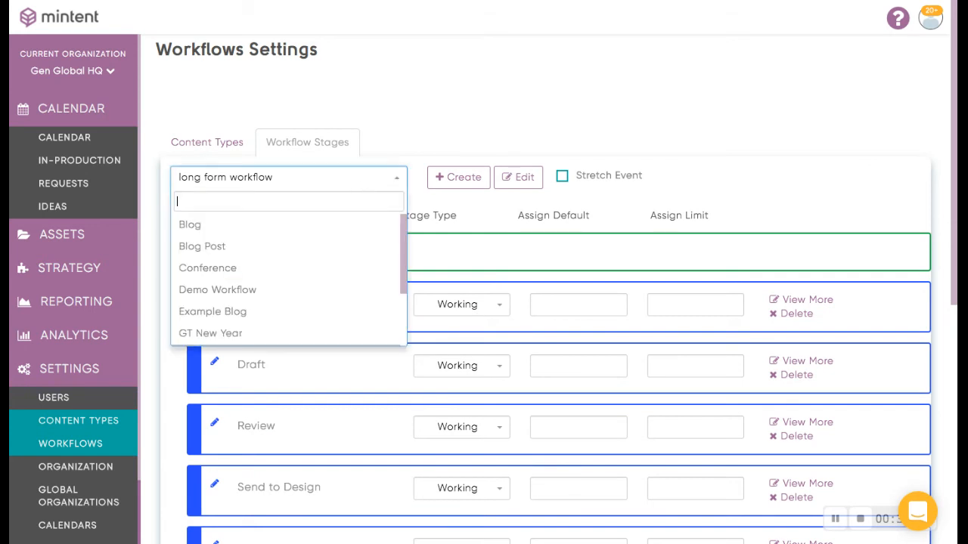
left_click(318, 291)
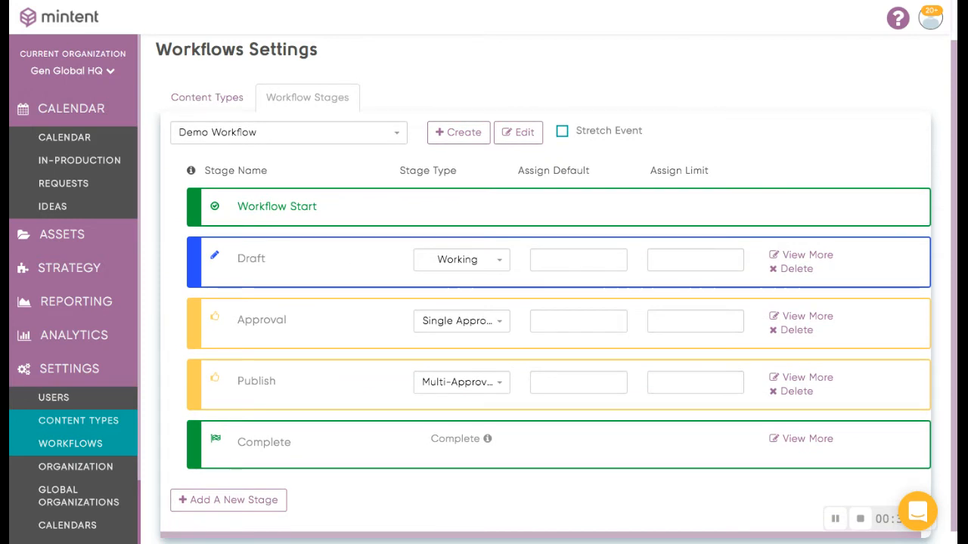
left_click(563, 133)
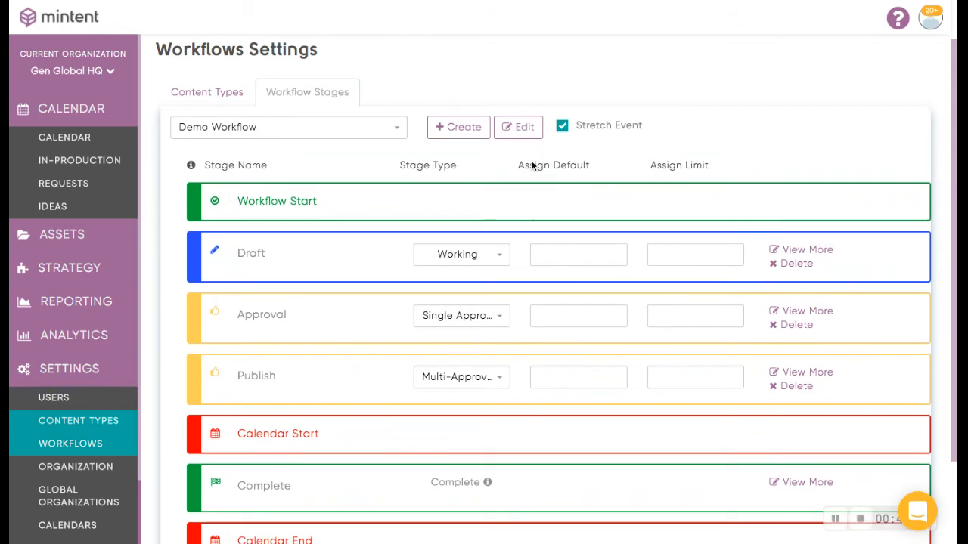
Reorder the Demo Workflow stages so Approval and Publish both come after Calendar Start and before Complete.
scroll(534, 161, "down", 2)
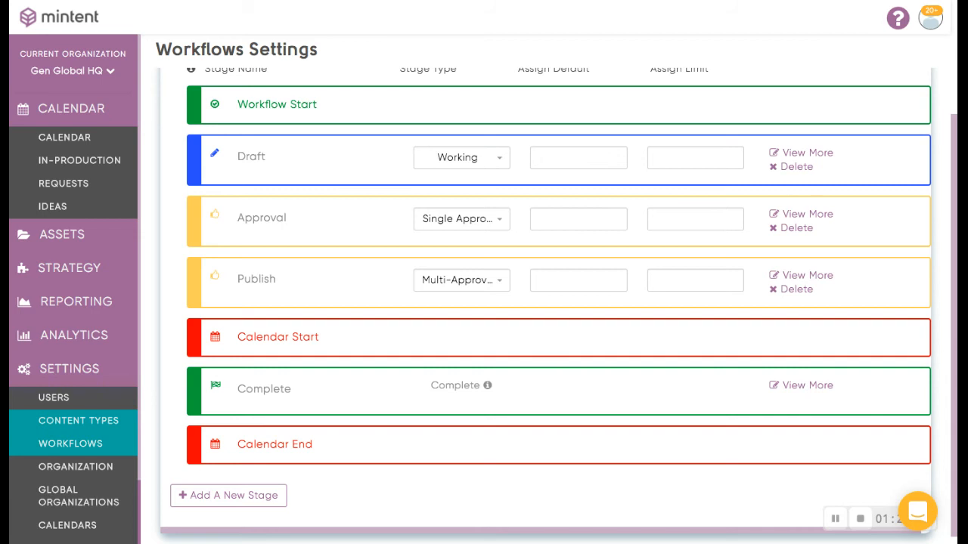
left_click_drag(332, 221, 336, 332)
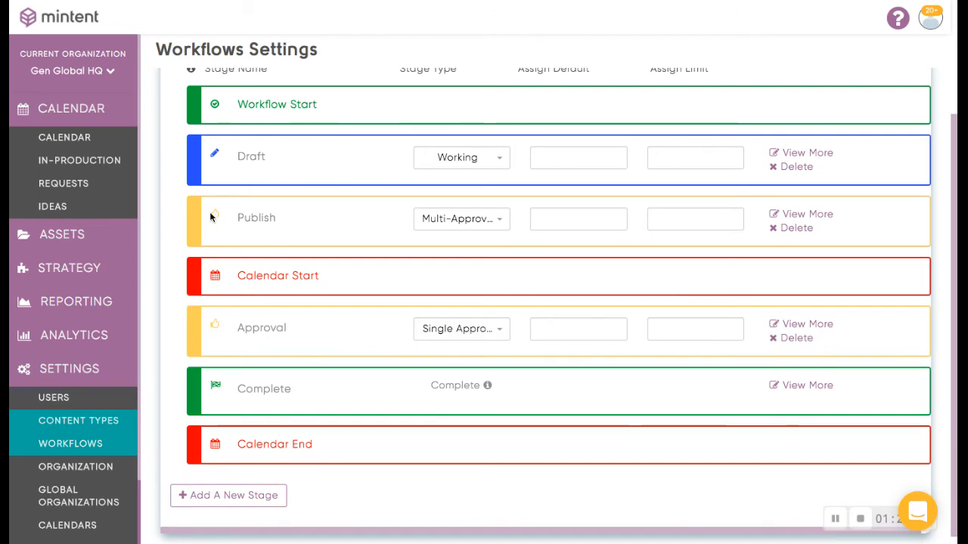
left_click_drag(197, 218, 212, 335)
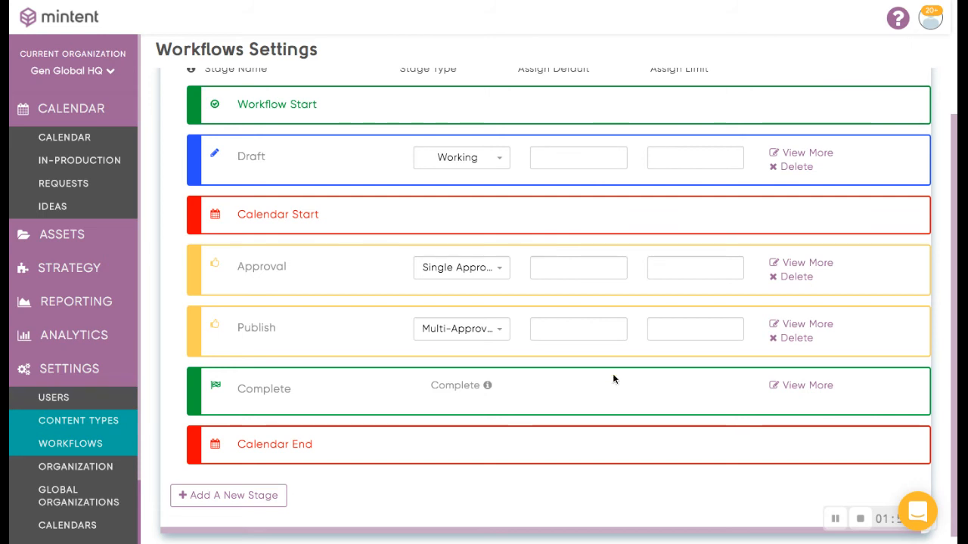
Assign Demo Workflow to the Marketing Event content type for the Gen Global HQ organization.
scroll(807, 490, "up", 2)
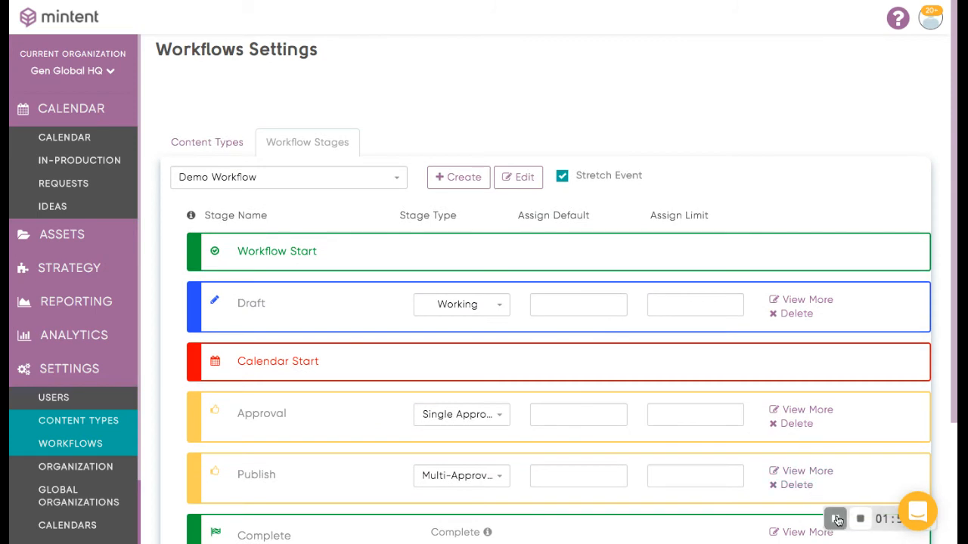
left_click(214, 148)
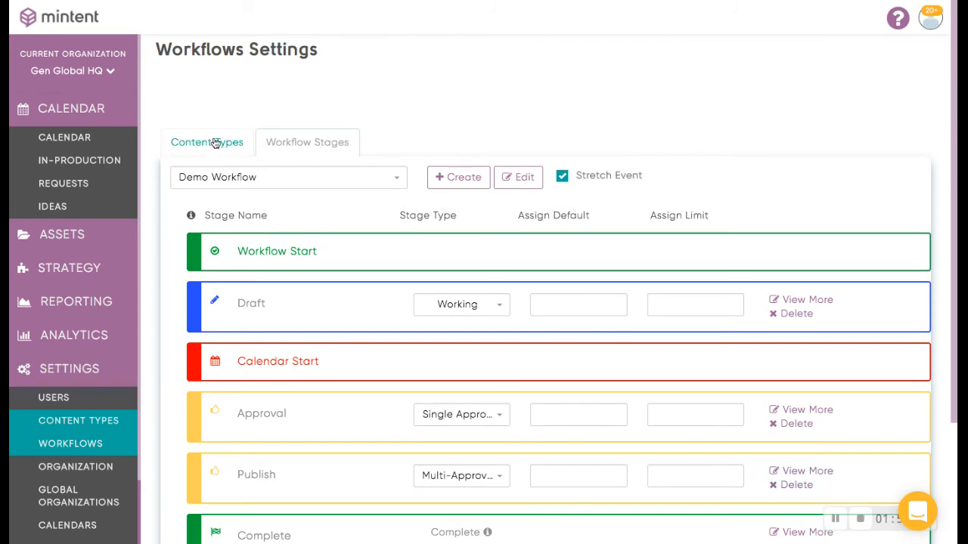
scroll(547, 404, "down", 7)
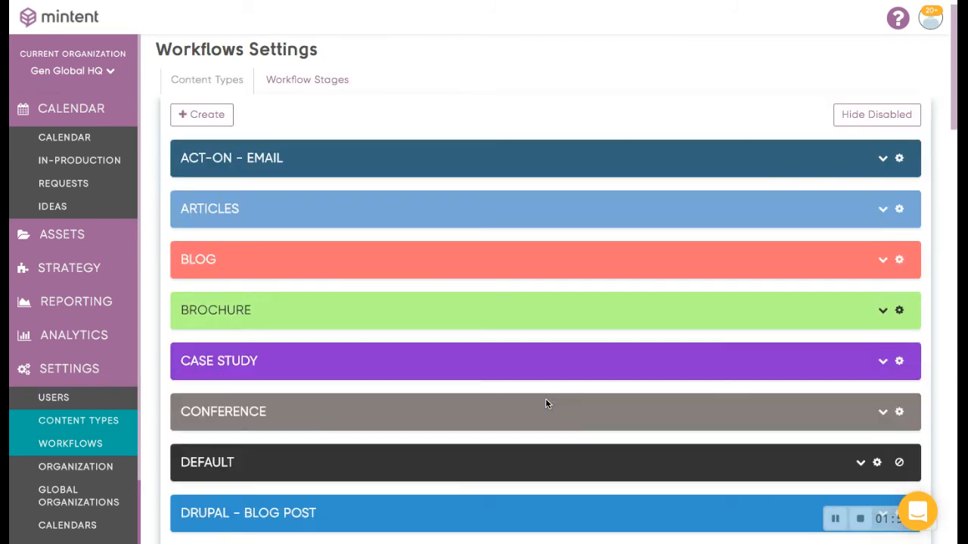
scroll(546, 404, "down", 3)
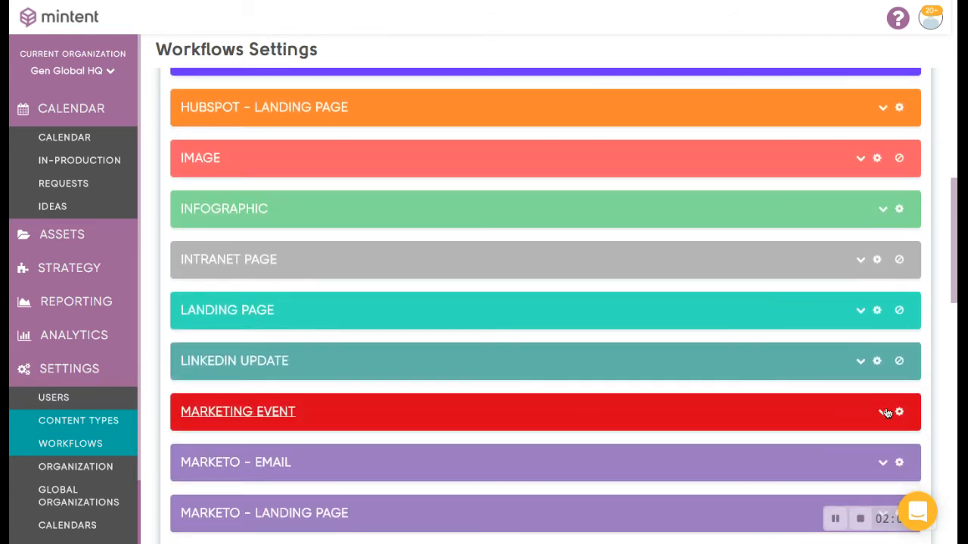
left_click(880, 412)
left_click(775, 456)
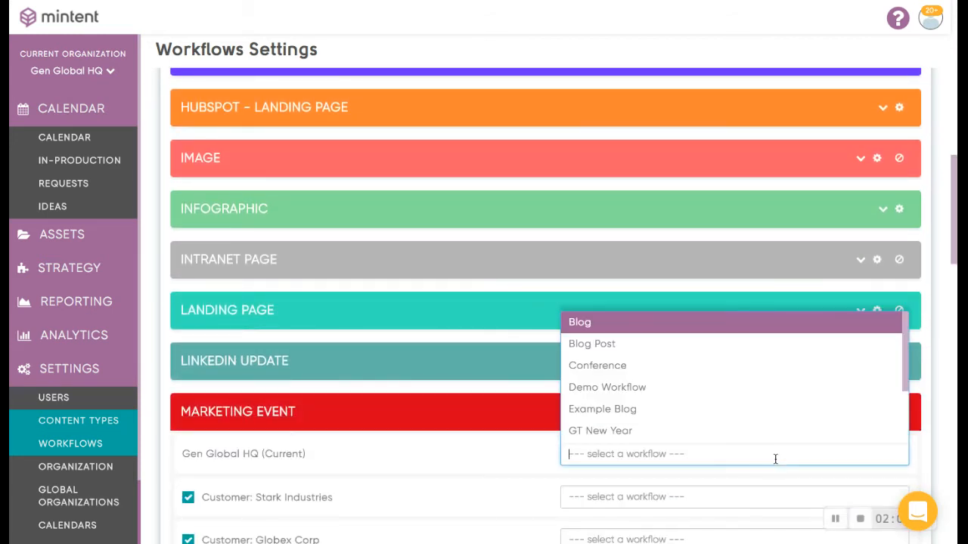
left_click(750, 387)
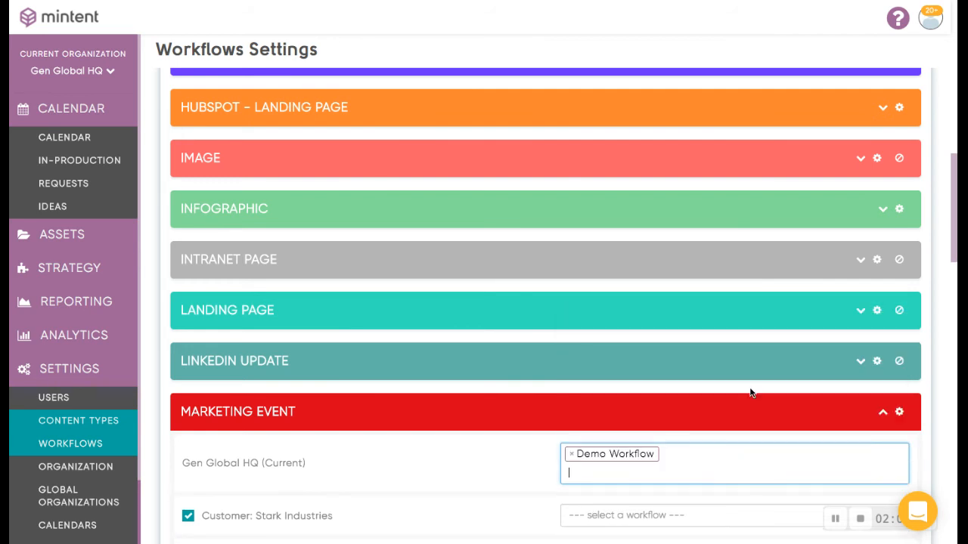
left_click(836, 519)
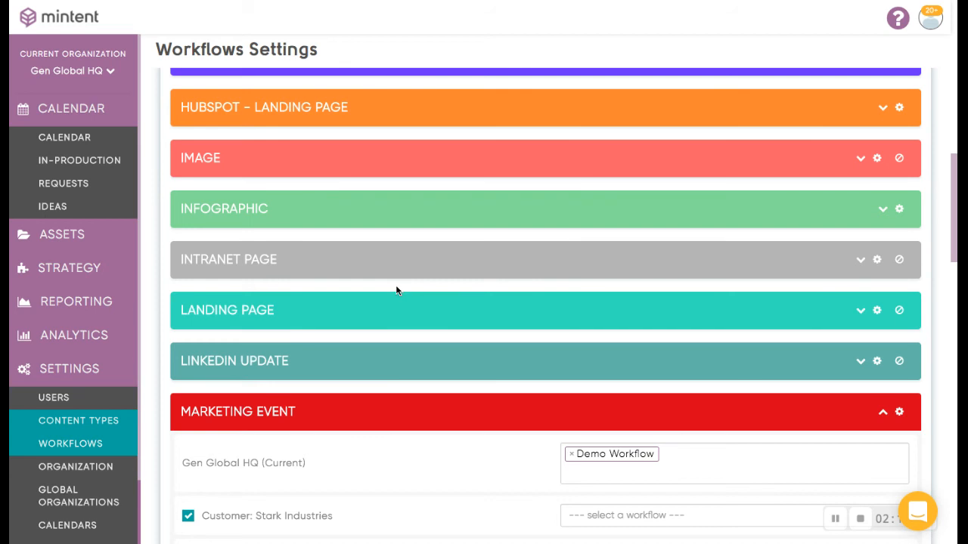
Create a new calendar item titled "Test Stretch" with the content type Marketing Event.
left_click(98, 133)
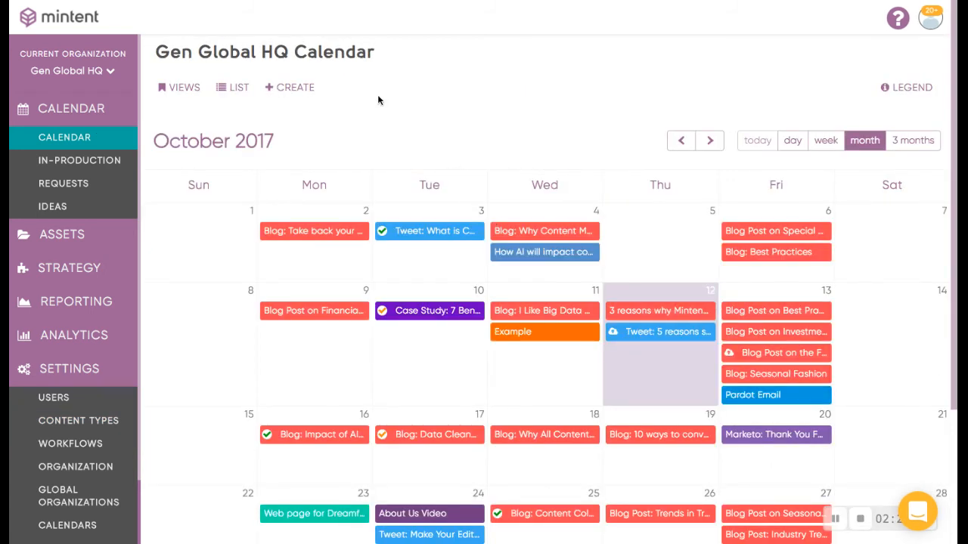
left_click(290, 89)
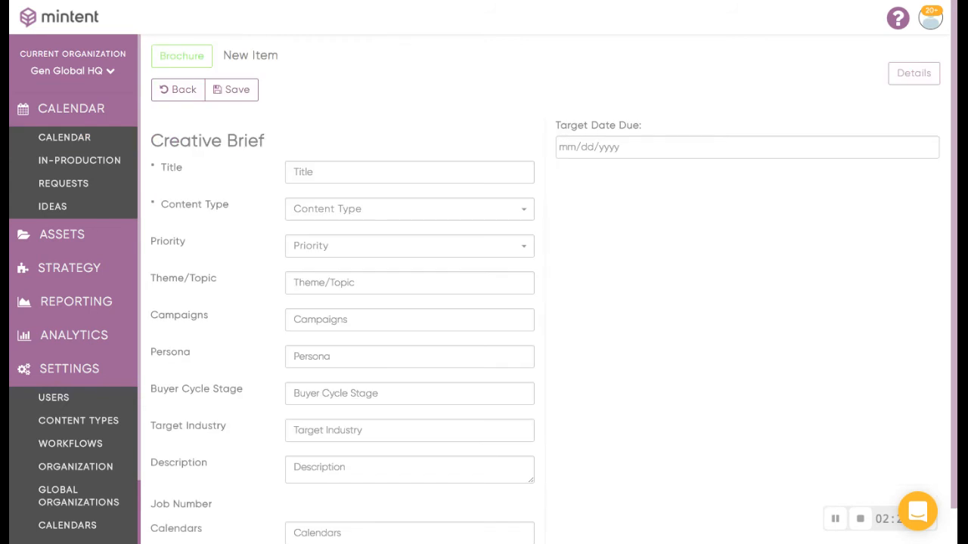
left_click(320, 168)
type("Te")
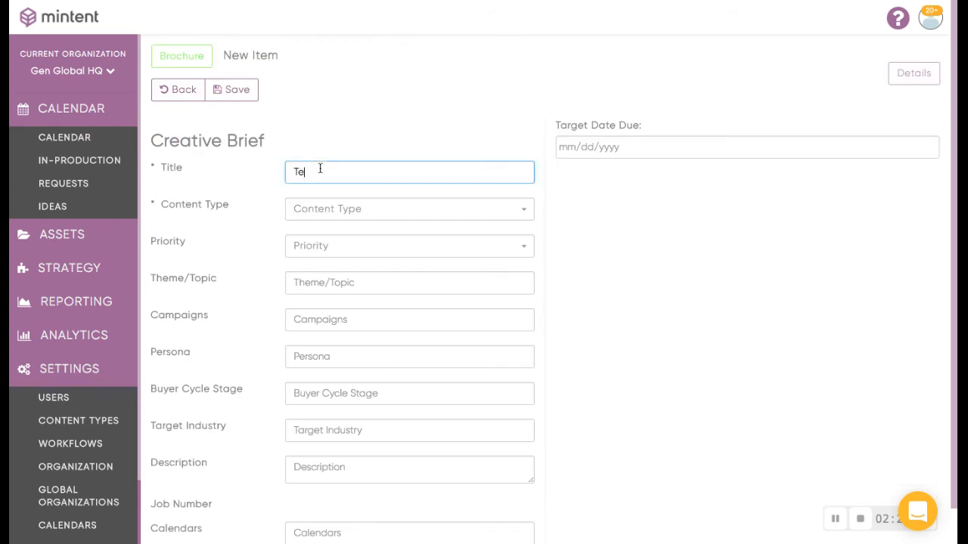
type("st Stretch")
left_click(330, 208)
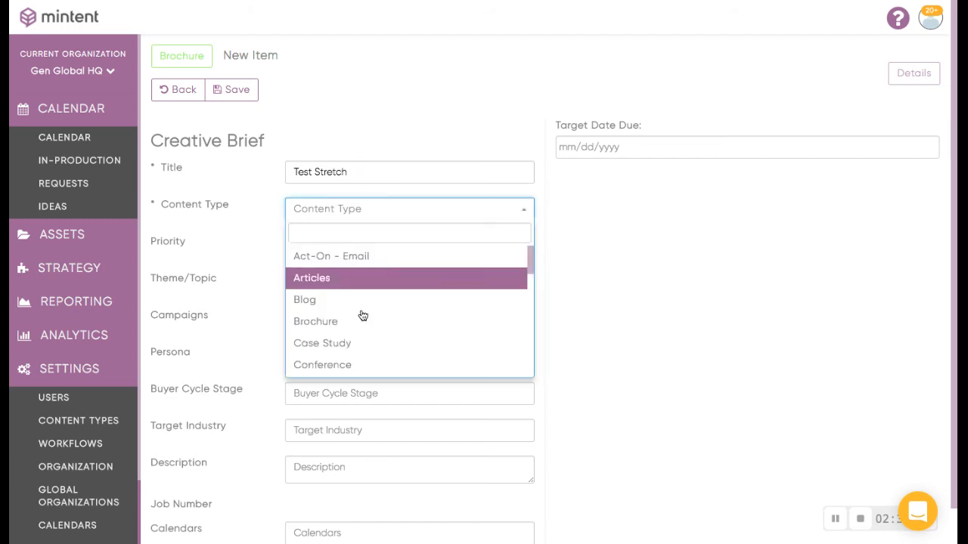
scroll(363, 317, "down", 3)
scroll(363, 317, "down", 4)
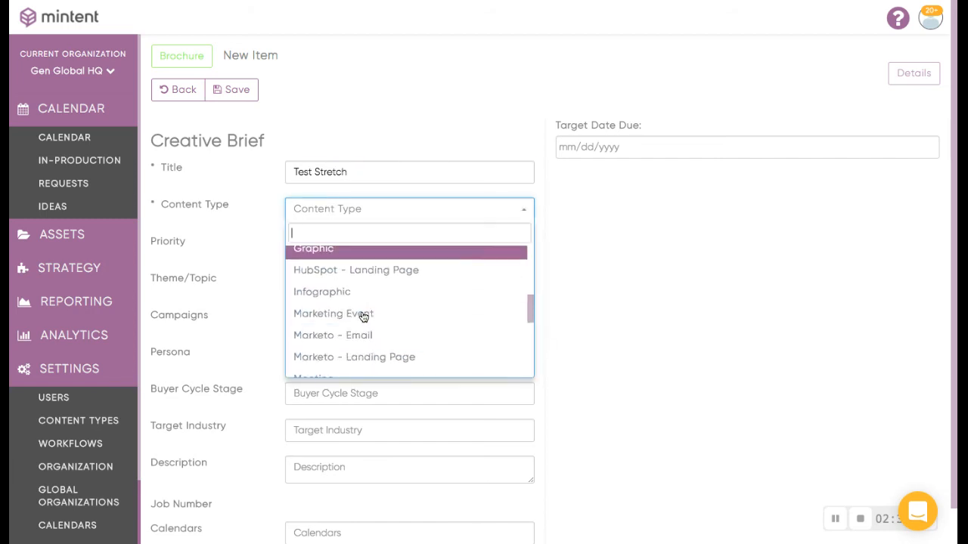
scroll(380, 287, "up", 1)
left_click(384, 267)
Set the item's theme to Building Your Audience, choose the CMO persona, and set the buyer cycle stage to Support/Success.
left_click(384, 283)
left_click(375, 355)
left_click(372, 384)
left_click(368, 442)
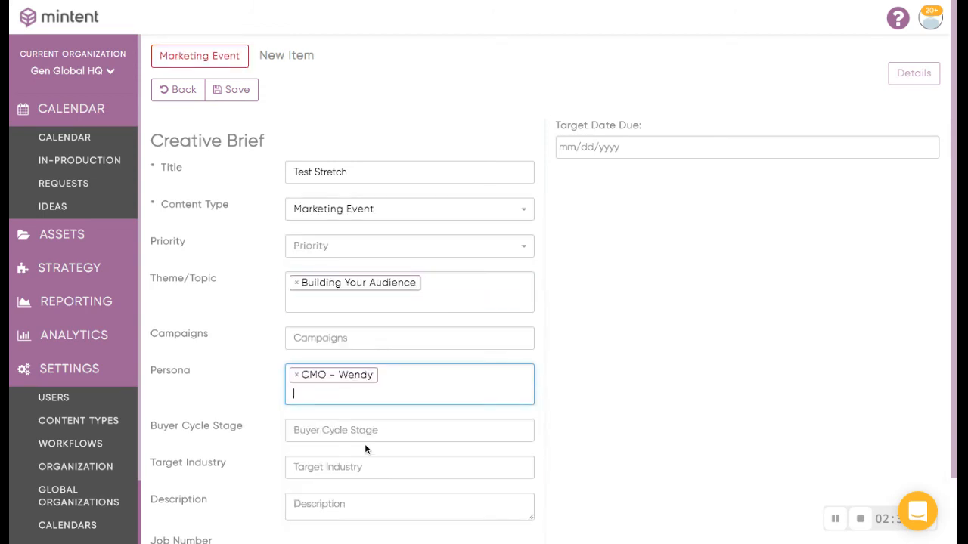
left_click(368, 442)
left_click(391, 385)
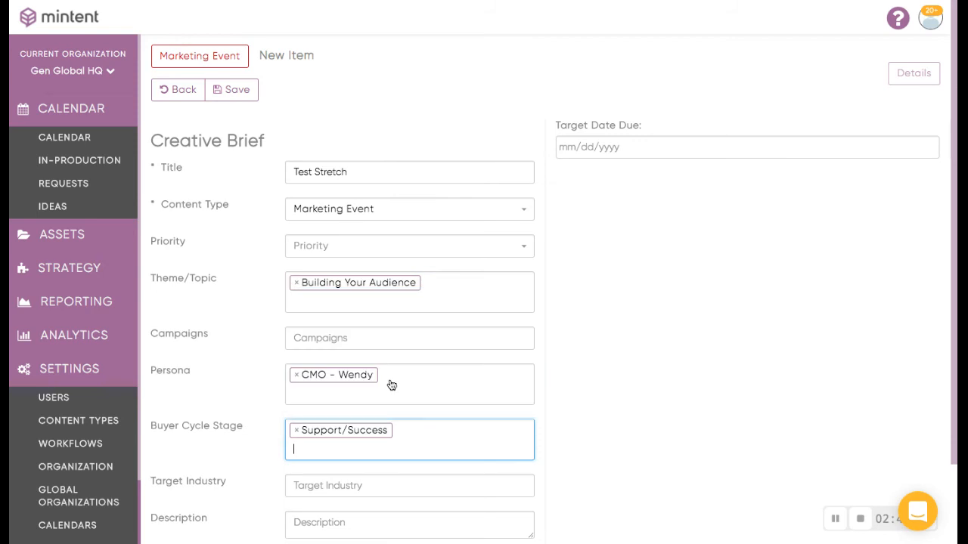
Set the item's target due date to 10/12/2017 and save the new item.
left_click(682, 145)
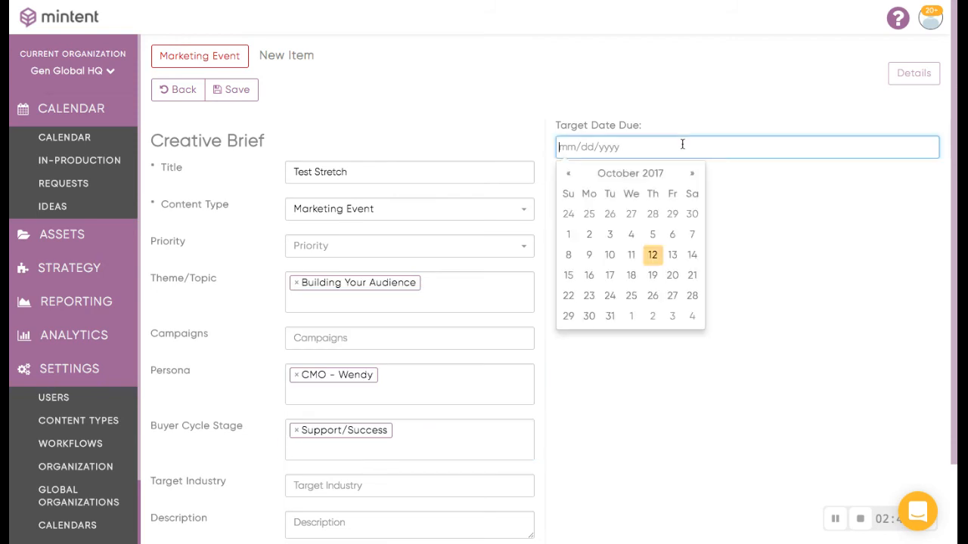
left_click(649, 257)
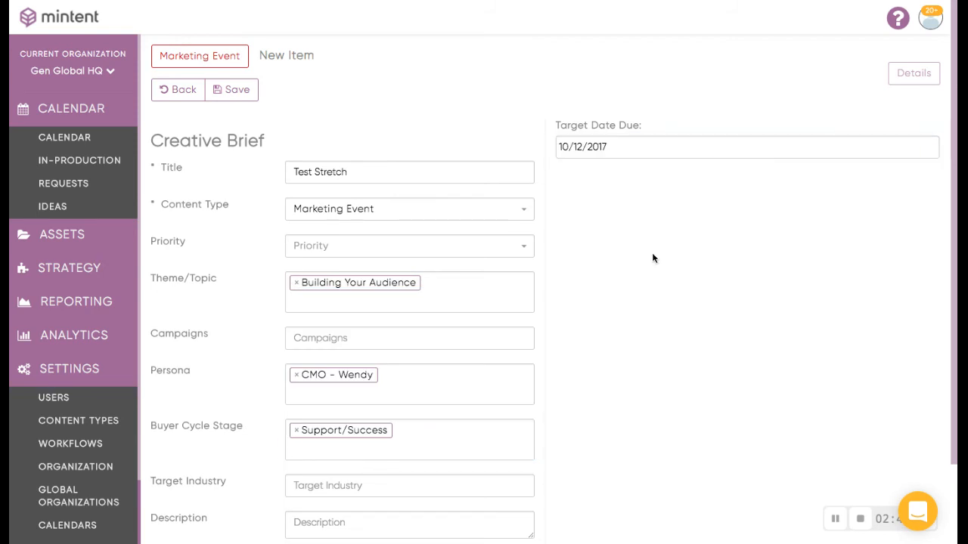
left_click(236, 90)
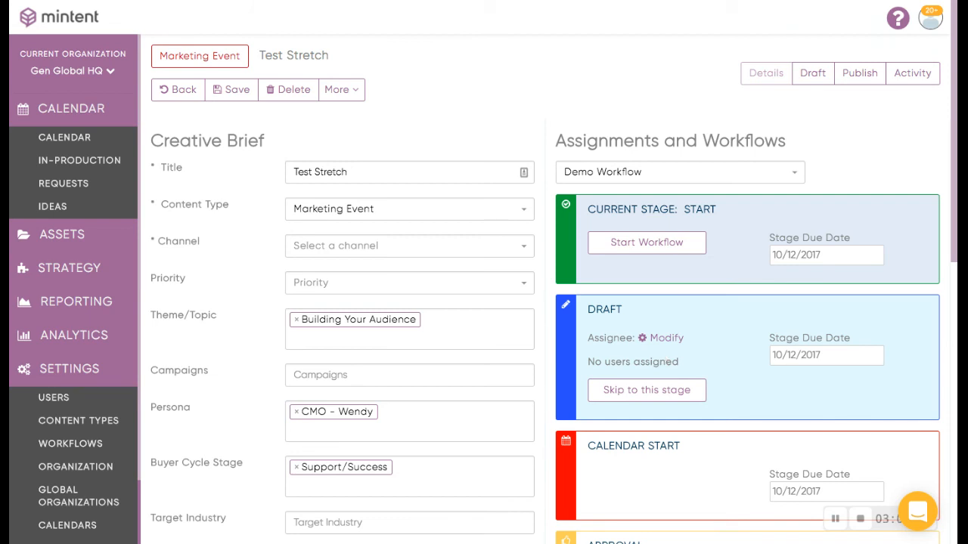
Set the stage due dates to 10/13/2017 for Approval and 10/16/2017 for Publish.
scroll(544, 336, "down", 1)
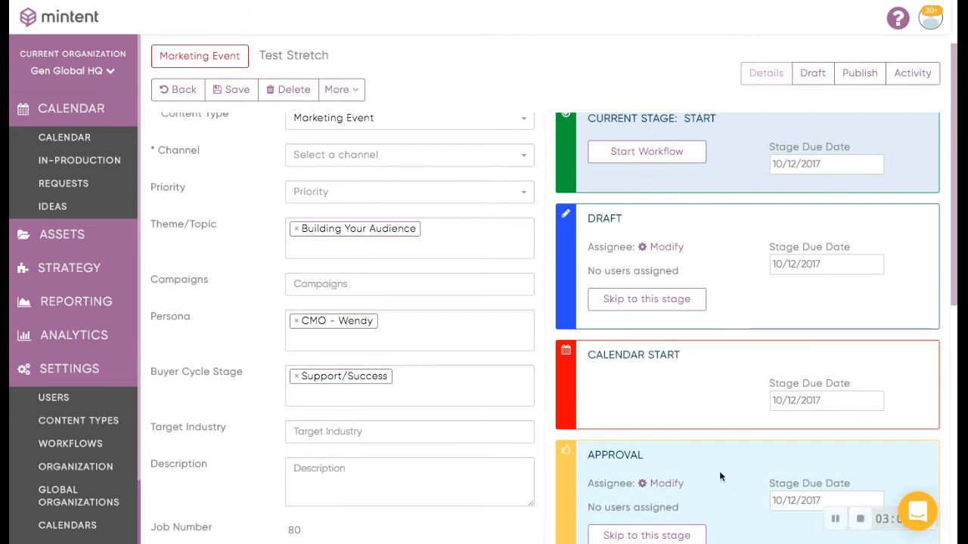
scroll(719, 471, "down", 1)
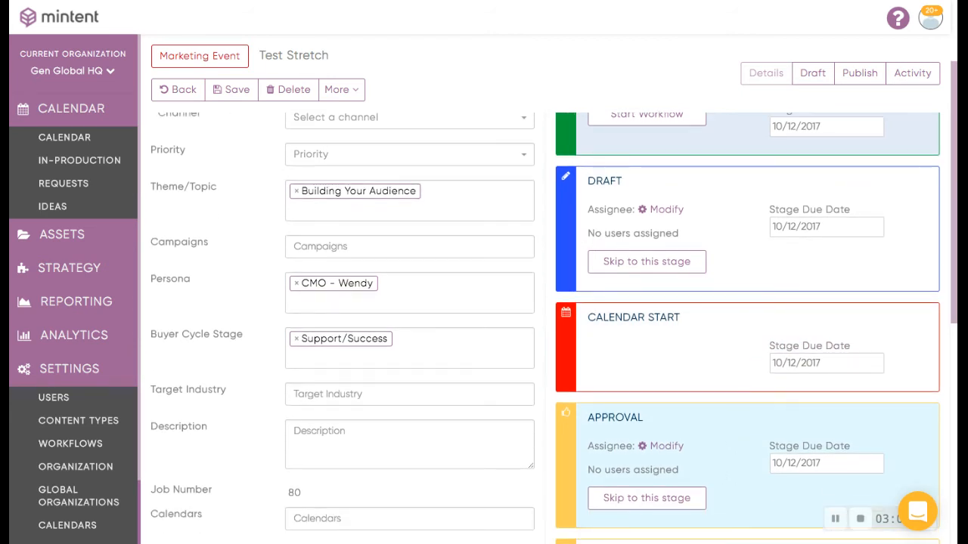
scroll(719, 471, "down", 1)
scroll(719, 471, "down", 1)
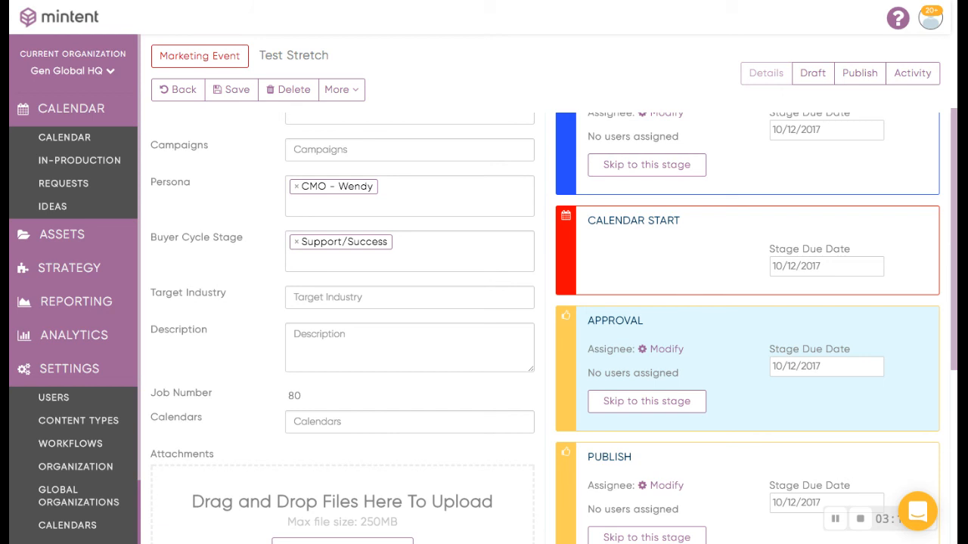
scroll(761, 325, "down", 1)
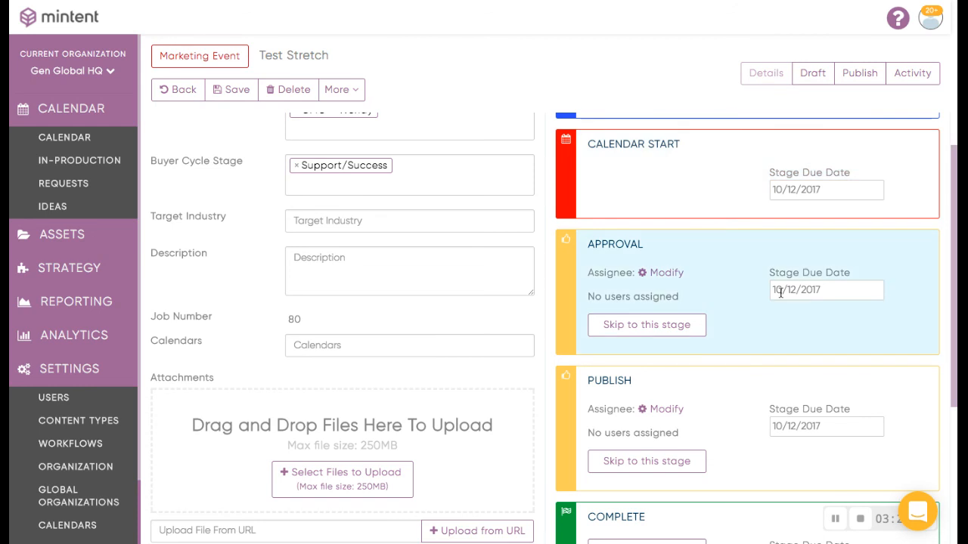
scroll(786, 287, "down", 1)
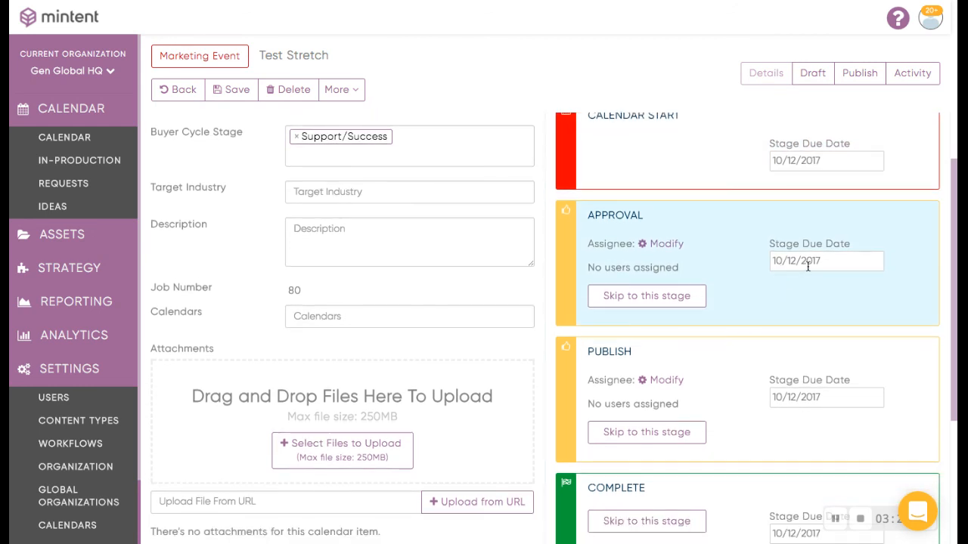
left_click(807, 264)
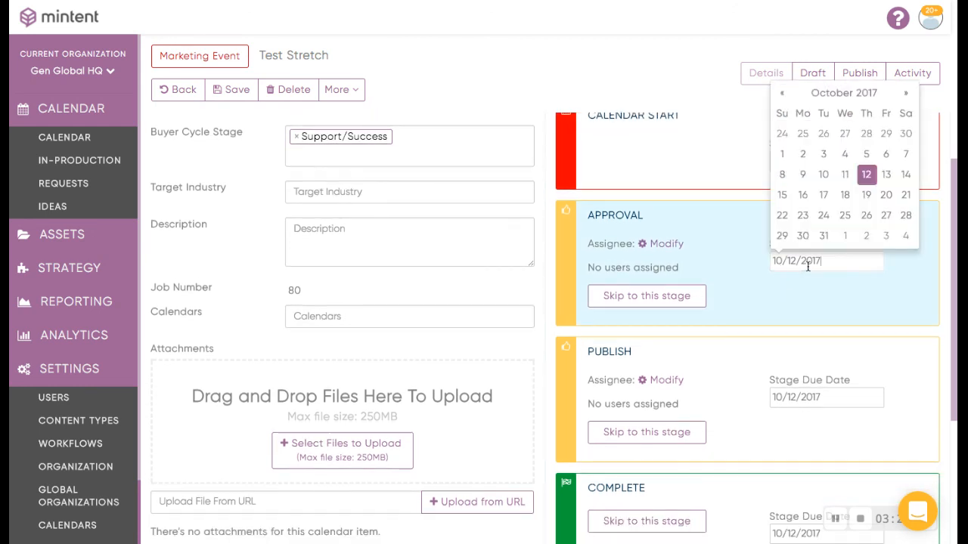
left_click(888, 179)
left_click(783, 396)
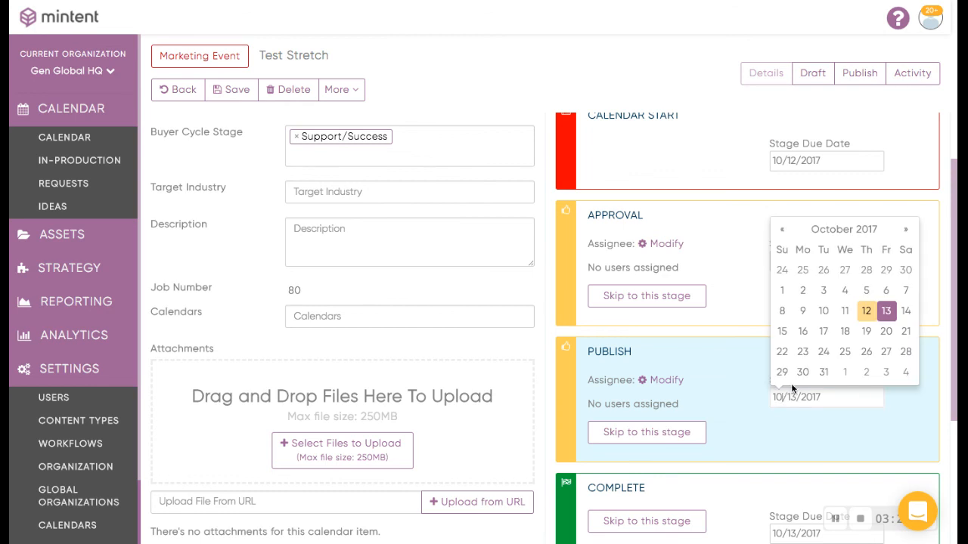
left_click(802, 331)
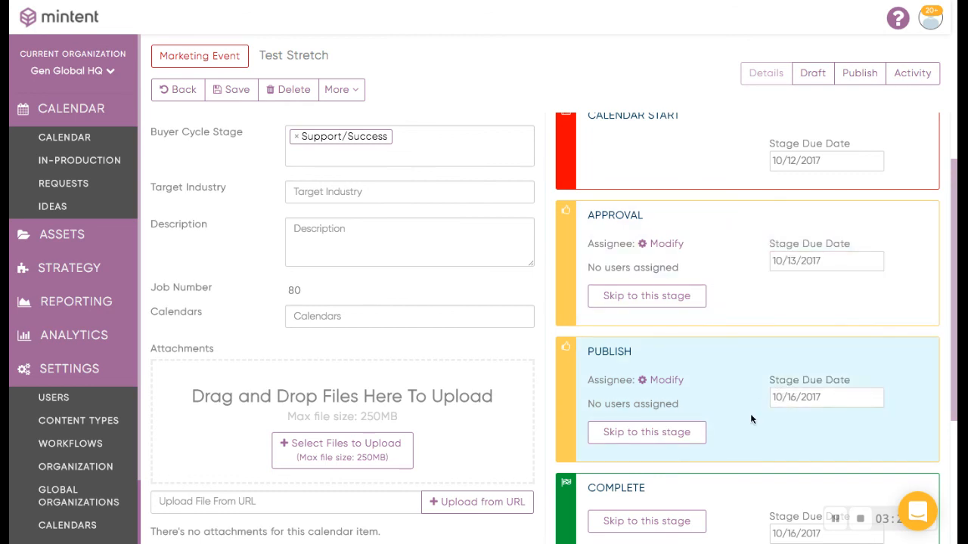
Save the Test Stretch item and return to the calendar to check how the event spans its dates.
scroll(752, 417, "down", 3)
scroll(752, 419, "down", 1)
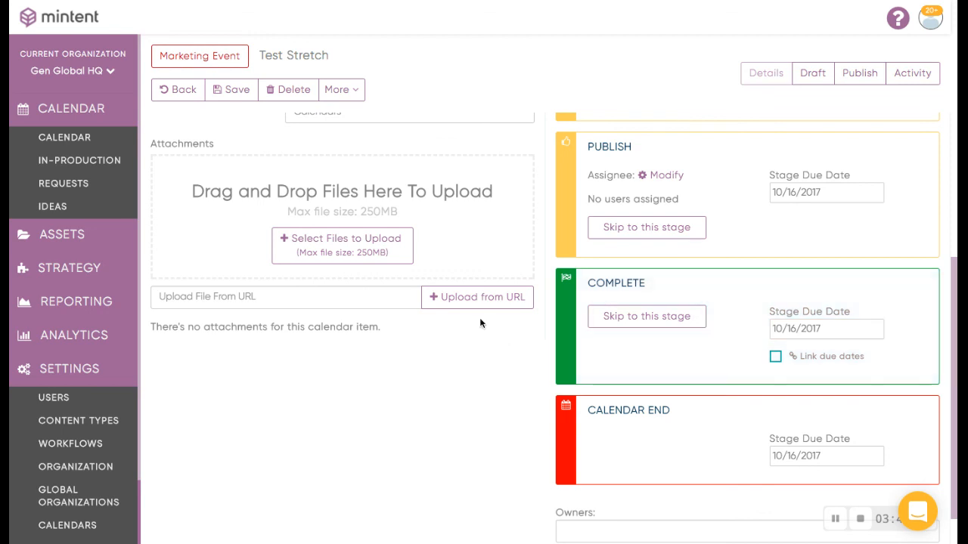
scroll(479, 323, "up", 10)
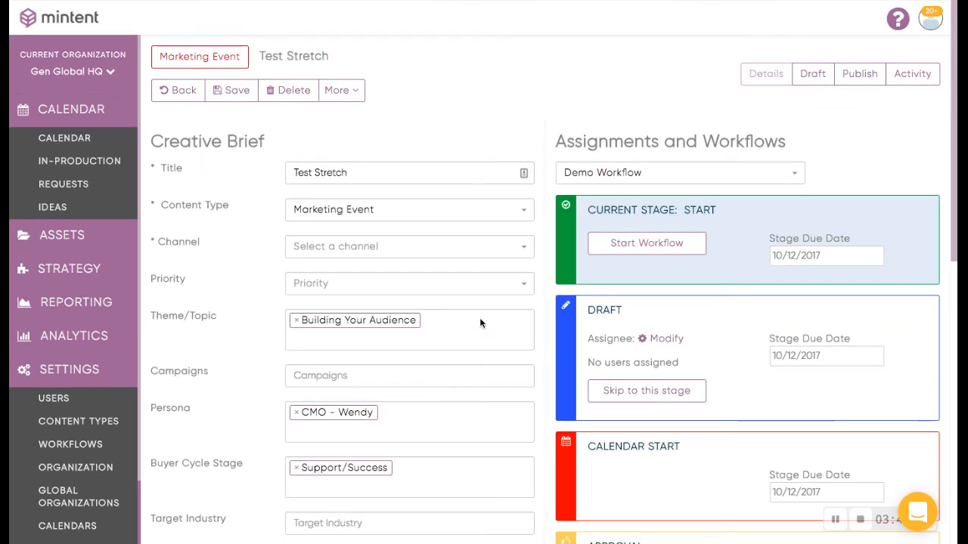
left_click(231, 90)
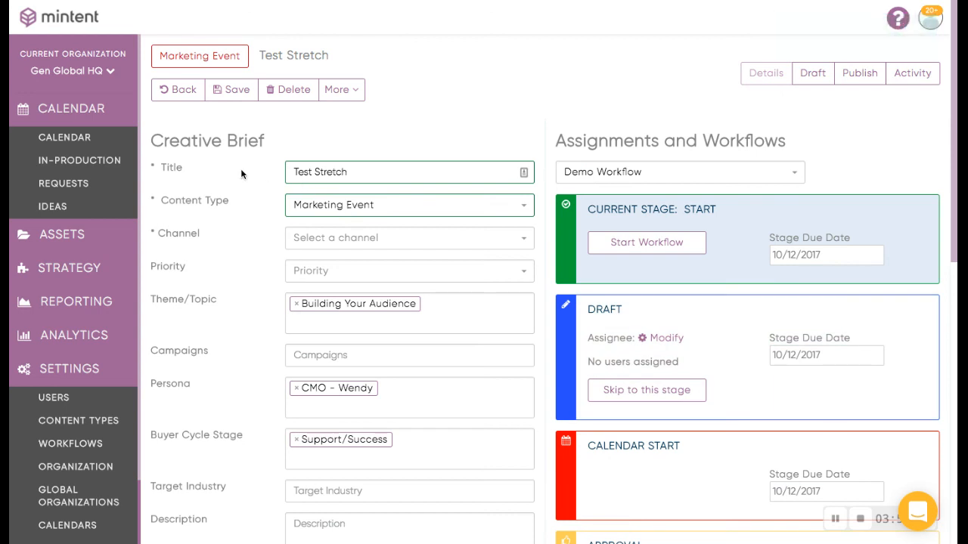
left_click(91, 147)
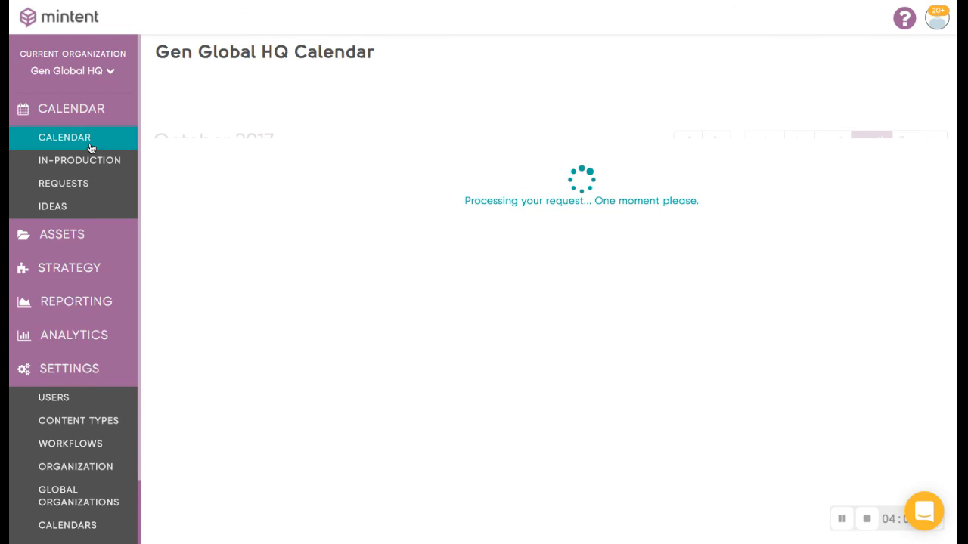
scroll(298, 338, "down", 1)
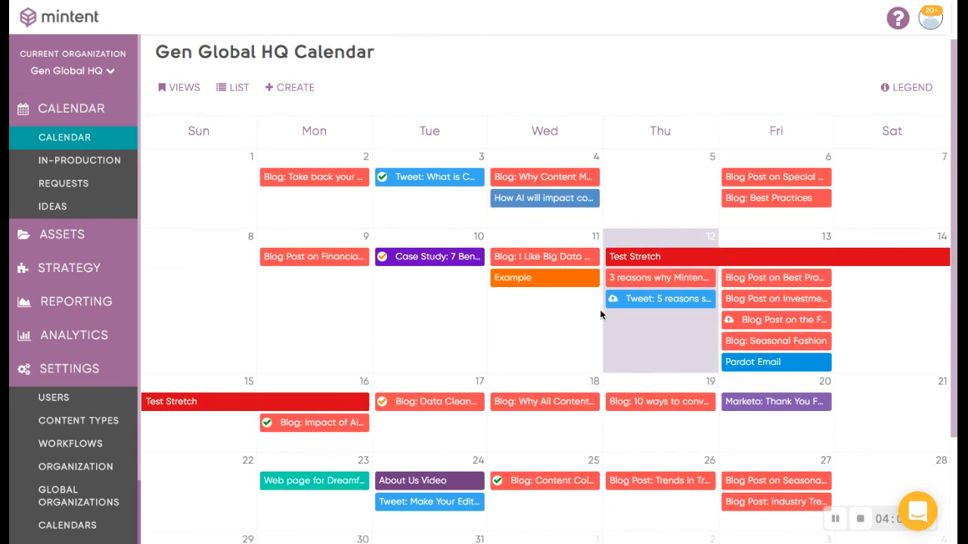